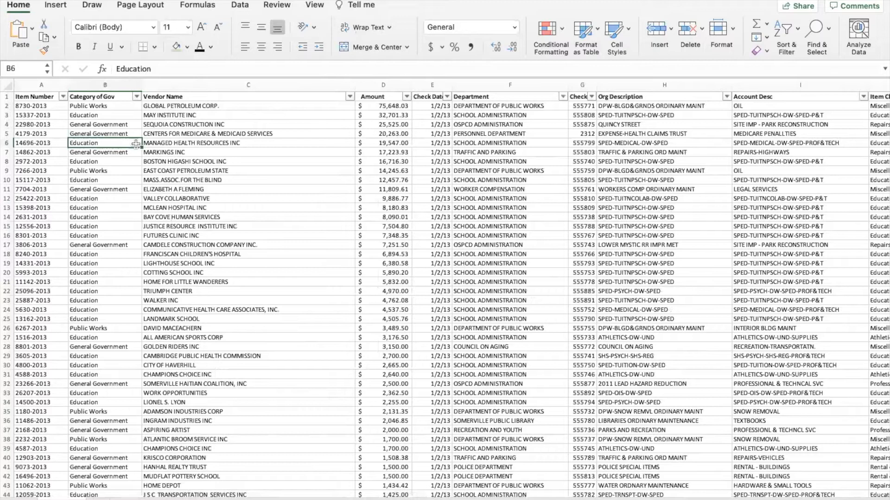
Step: Examine the extent of the Data sheet by selecting the Category of Gov records down to the last row and back up
{"action": "scroll", "coordinate": [136, 144], "scroll_direction": "right", "scroll_amount": 2}
{"action": "scroll", "coordinate": [136, 144], "scroll_direction": "left", "scroll_amount": 2}
{"action": "left_click", "coordinate": [49, 106]}
{"action": "left_click", "coordinate": [89, 105]}
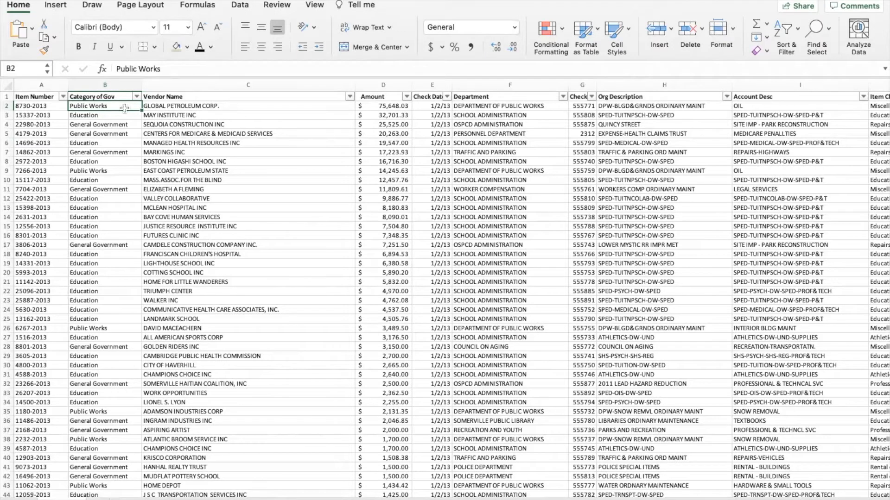
{"action": "key", "text": "ctrl+shift+Down"}
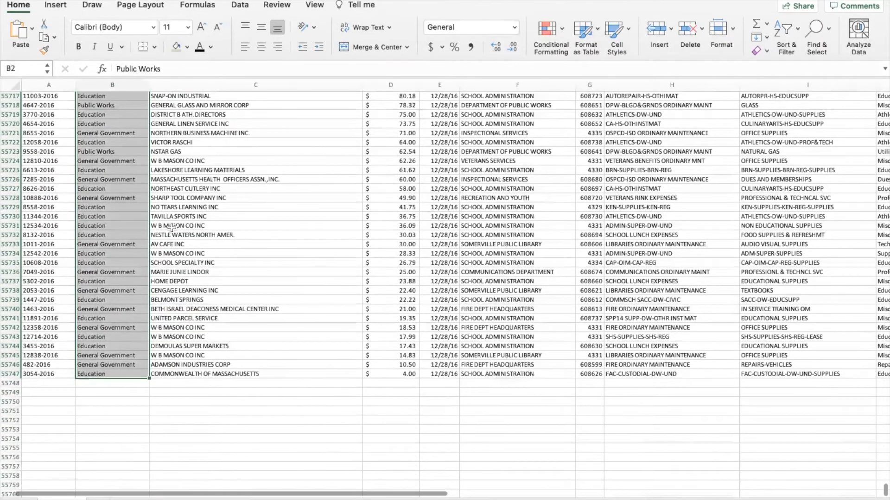
{"action": "left_click", "coordinate": [69, 375]}
{"action": "left_click", "coordinate": [103, 373]}
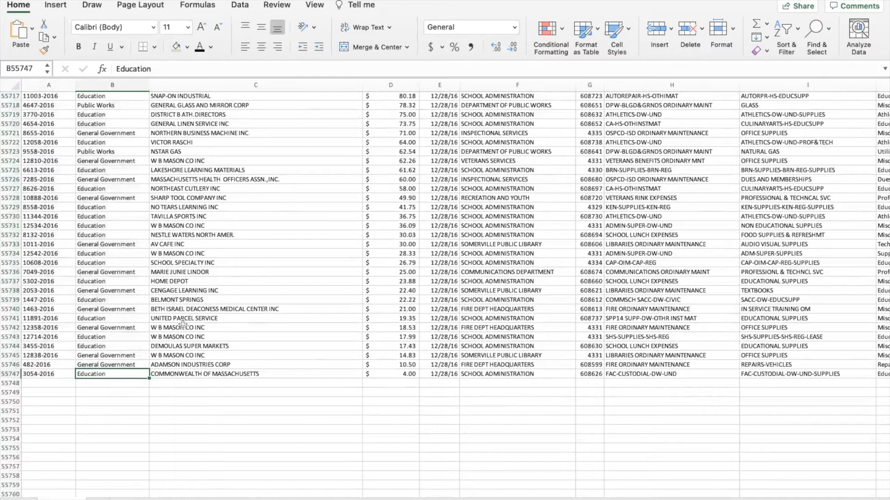
{"action": "key", "text": "ctrl+shift+Up"}
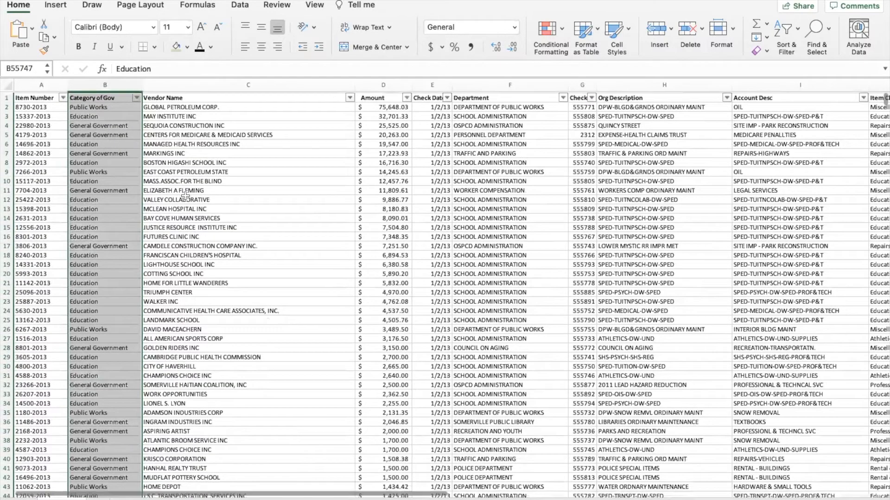
{"action": "left_click", "coordinate": [201, 169]}
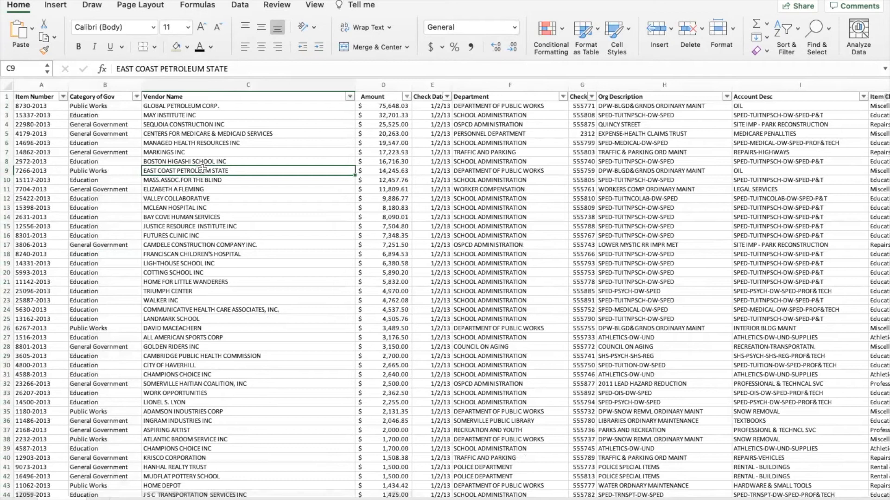
Step: Create a PivotTable from the range A1:J20 of the Data sheet on a new worksheet
{"action": "scroll", "coordinate": [157, 140], "scroll_direction": "right", "scroll_amount": 1}
{"action": "scroll", "coordinate": [156, 140], "scroll_direction": "left", "scroll_amount": 1}
{"action": "left_click_drag", "start_coordinate": [41, 96], "coordinate": [511, 274]}
{"action": "scroll", "coordinate": [50, 106], "scroll_direction": "left", "scroll_amount": 10}
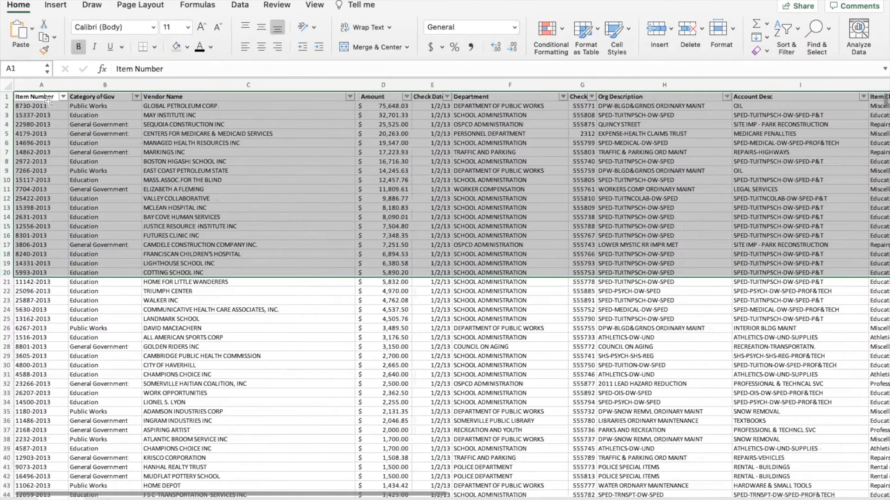
{"action": "left_click", "coordinate": [56, 4]}
{"action": "left_click", "coordinate": [23, 34]}
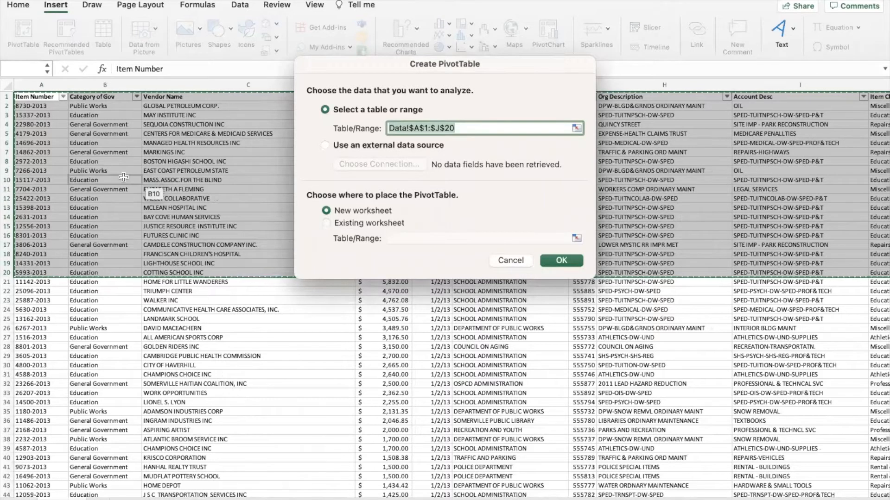
{"action": "scroll", "coordinate": [144, 181], "scroll_direction": "right", "scroll_amount": 1}
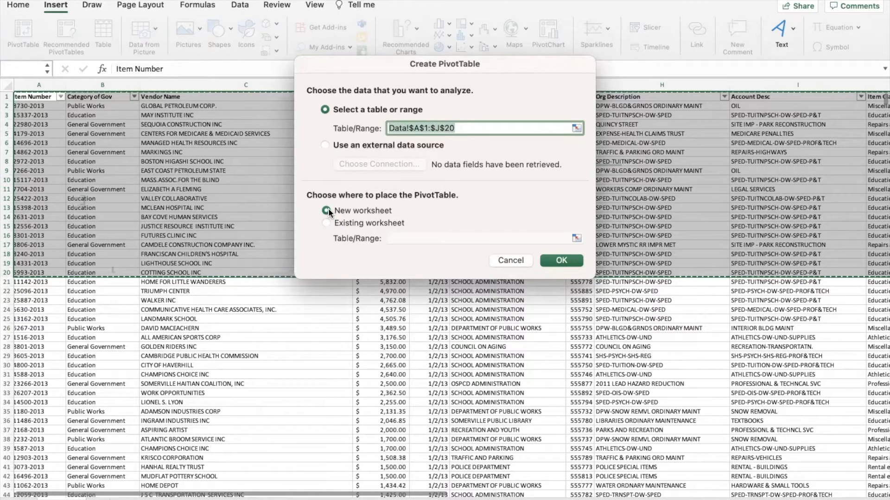
{"action": "scroll", "coordinate": [740, 214], "scroll_direction": "right", "scroll_amount": 15}
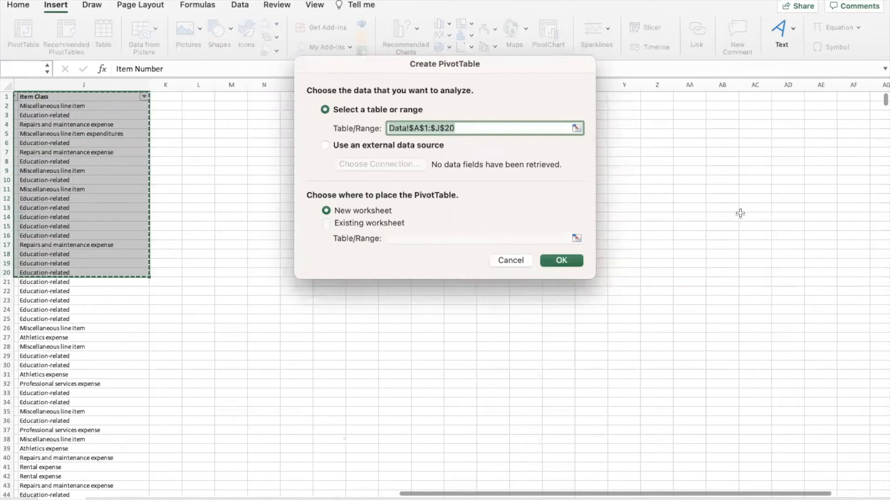
{"action": "scroll", "coordinate": [740, 213], "scroll_direction": "right", "scroll_amount": 5}
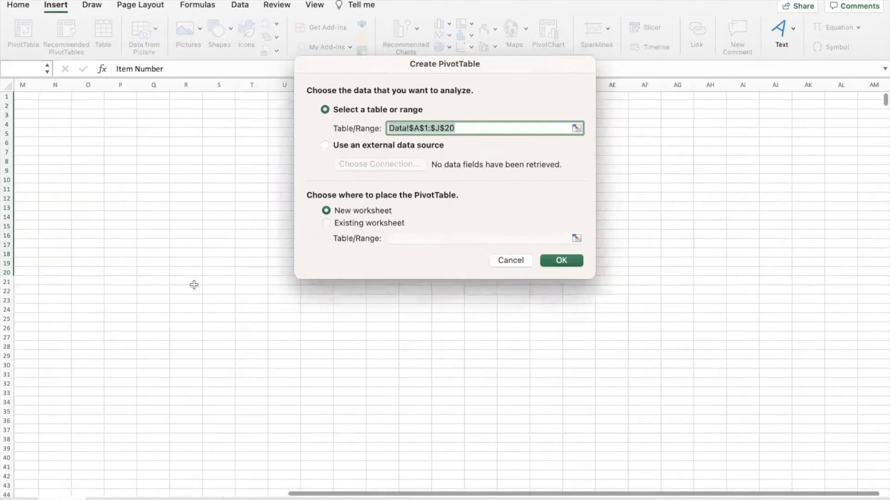
{"action": "scroll", "coordinate": [193, 284], "scroll_direction": "left", "scroll_amount": 20}
{"action": "left_click", "coordinate": [562, 261]}
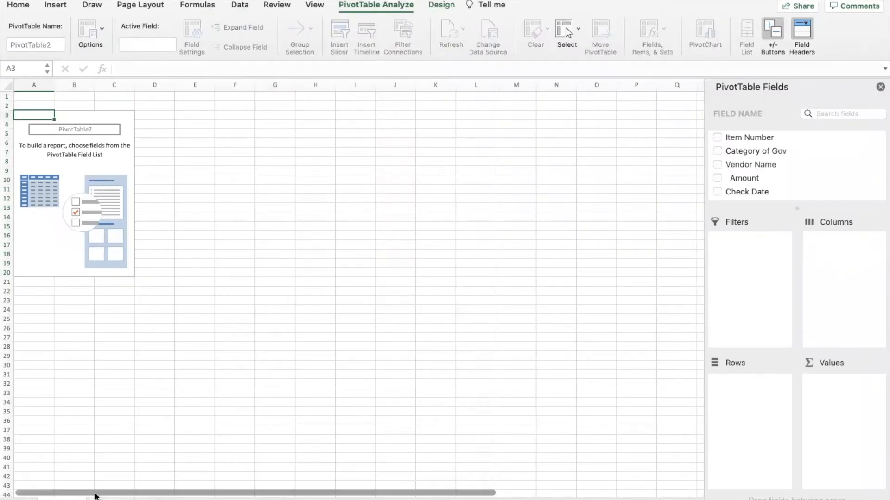
Step: Reselect the empty PivotTable to bring back its field list and widen the PivotTable Fields pane
{"action": "left_click", "coordinate": [206, 253]}
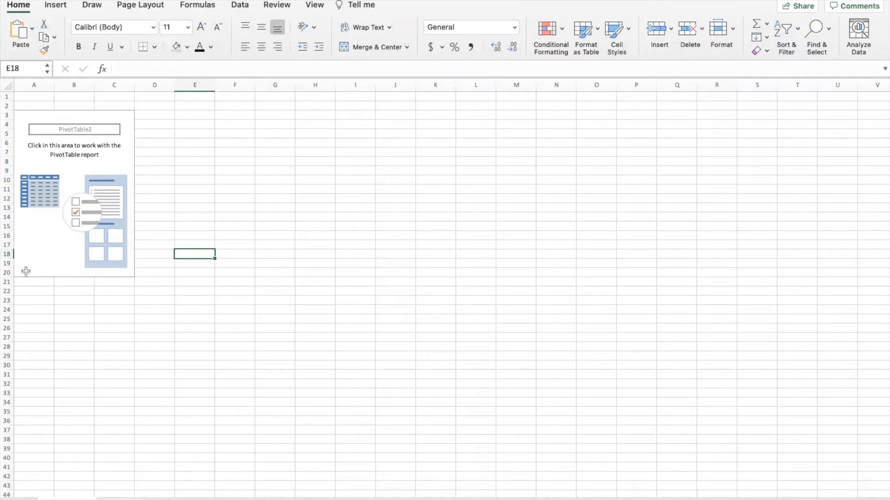
{"action": "left_click", "coordinate": [380, 153]}
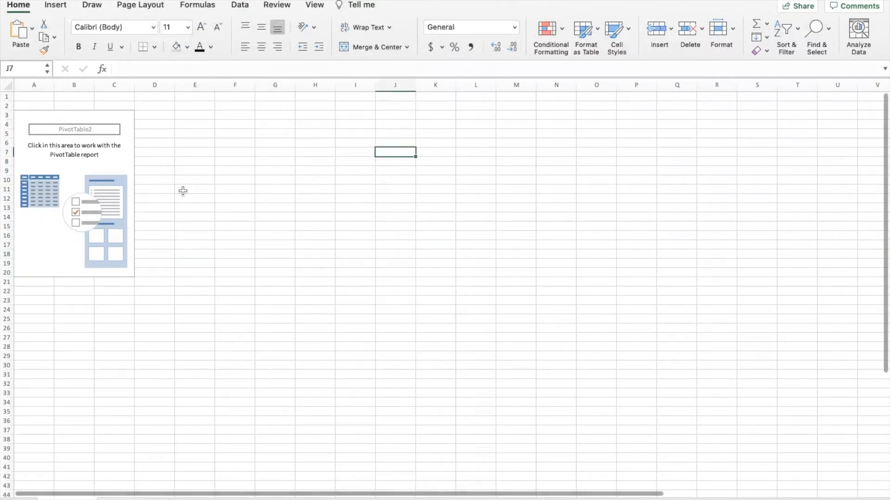
{"action": "left_click", "coordinate": [58, 163]}
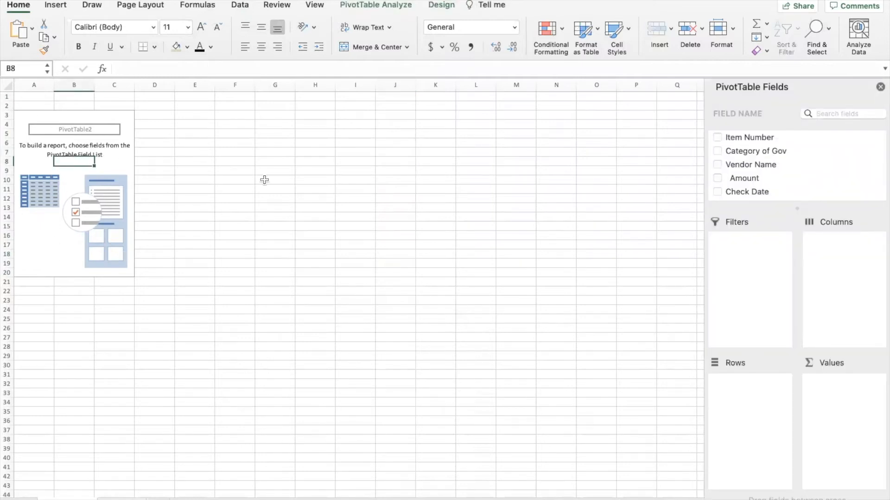
{"action": "left_click_drag", "start_coordinate": [708, 110], "coordinate": [543, 109]}
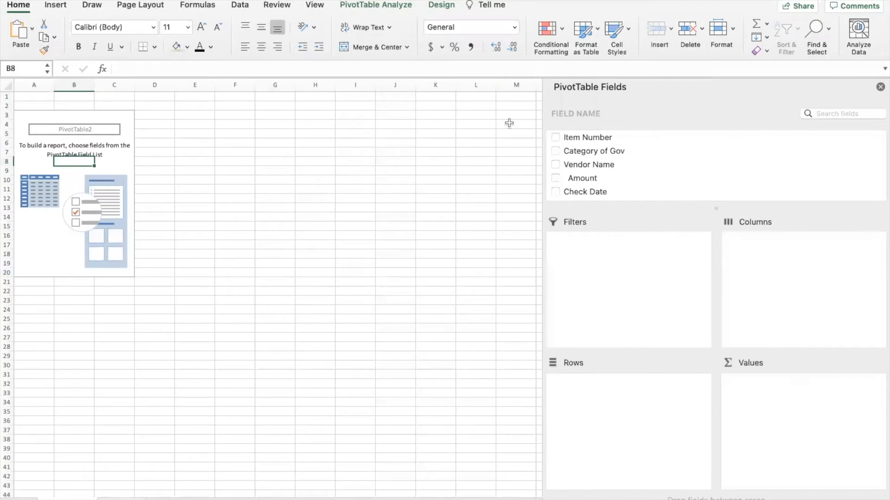
Step: Try Item Number as a report filter, look through its filter items, and remove the field from the PivotTable
{"action": "left_click", "coordinate": [556, 138]}
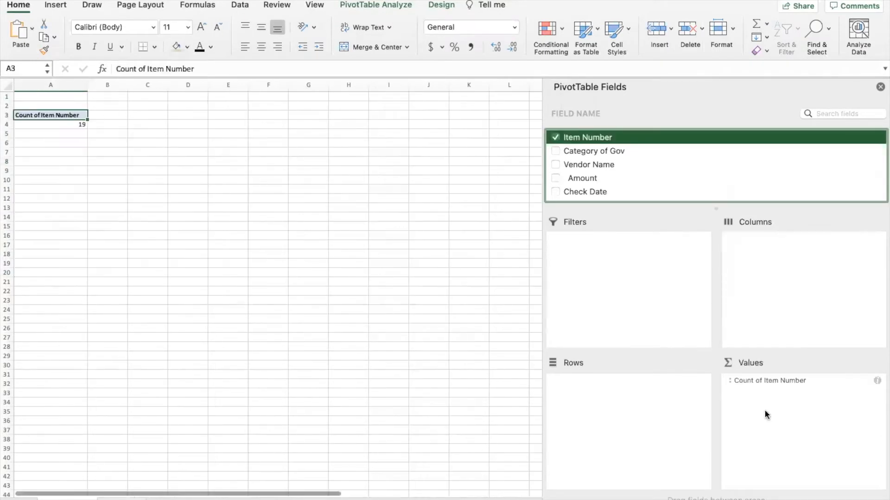
{"action": "left_click_drag", "start_coordinate": [651, 280], "coordinate": [649, 281]}
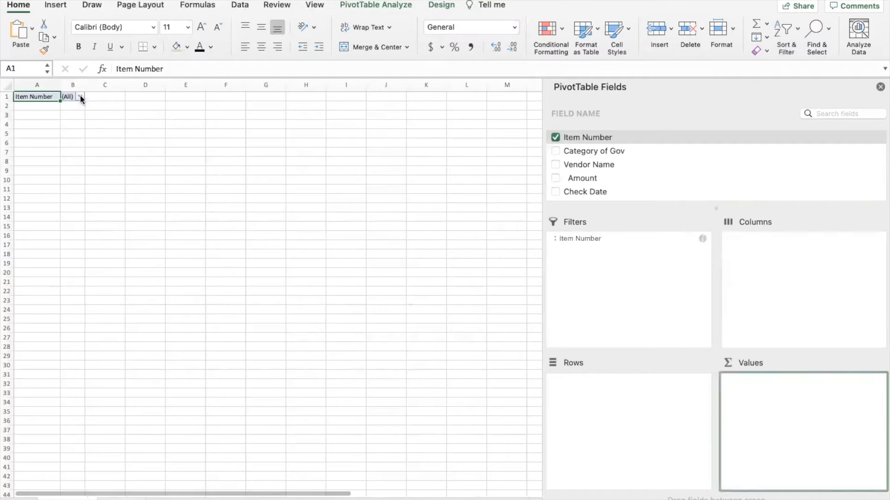
{"action": "left_click", "coordinate": [81, 97]}
{"action": "scroll", "coordinate": [154, 180], "scroll_direction": "down", "scroll_amount": 10}
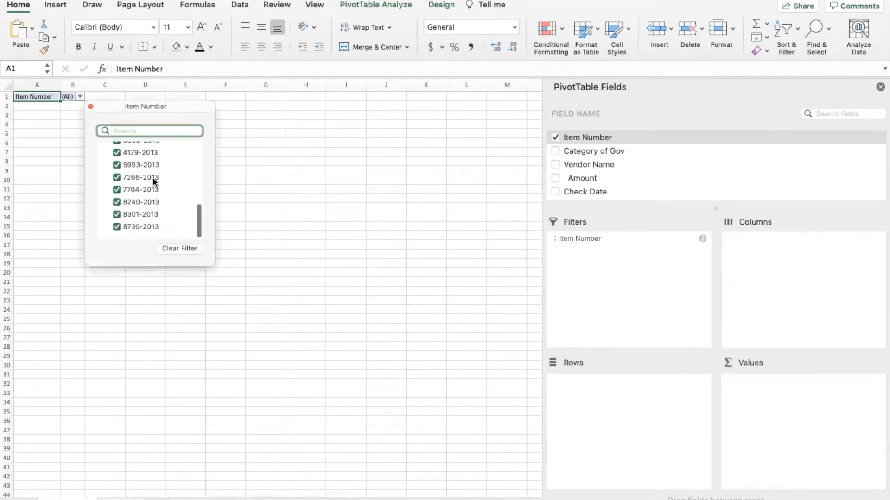
{"action": "scroll", "coordinate": [155, 179], "scroll_direction": "up", "scroll_amount": 10}
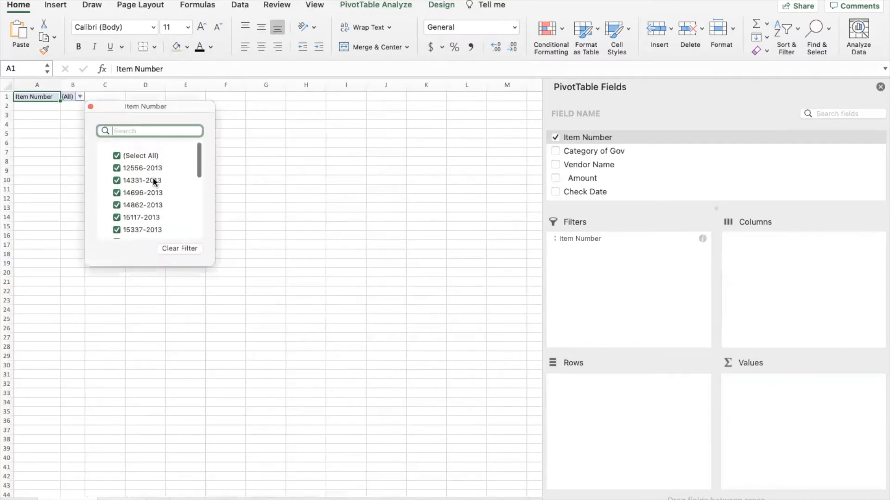
{"action": "left_click", "coordinate": [90, 107]}
{"action": "left_click_drag", "start_coordinate": [578, 242], "coordinate": [665, 138]}
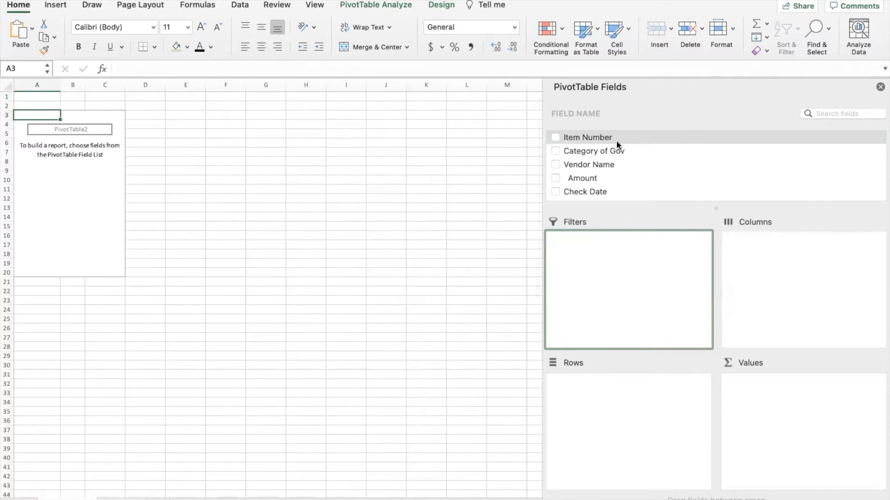
Step: Look through the available PivotTable fields and place Vendor Name in Rows
{"action": "scroll", "coordinate": [614, 173], "scroll_direction": "down", "scroll_amount": 5}
{"action": "scroll", "coordinate": [613, 173], "scroll_direction": "up", "scroll_amount": 3}
{"action": "scroll", "coordinate": [619, 191], "scroll_direction": "down", "scroll_amount": 3}
{"action": "scroll", "coordinate": [621, 191], "scroll_direction": "up", "scroll_amount": 5}
{"action": "left_click_drag", "start_coordinate": [555, 170], "coordinate": [646, 437]}
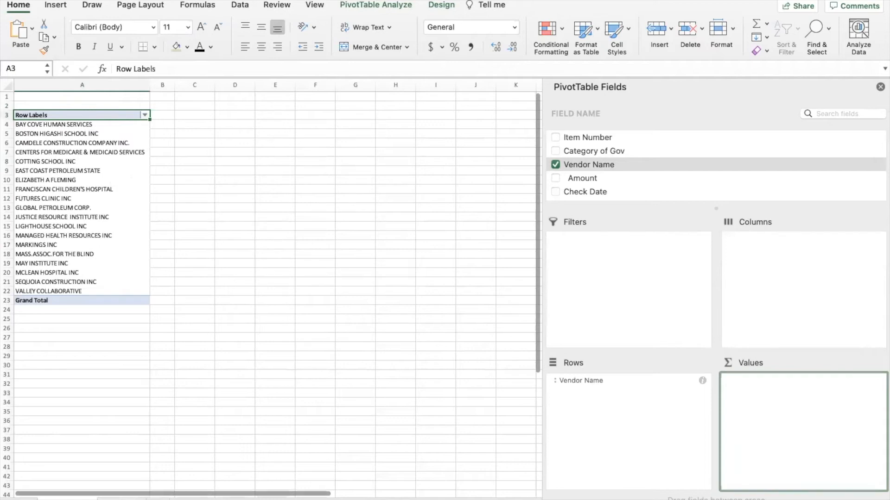
Step: Examine the selected source records and the vendors below them on the Data sheet, and return to the PivotTable sheet
{"action": "left_click", "coordinate": [122, 499]}
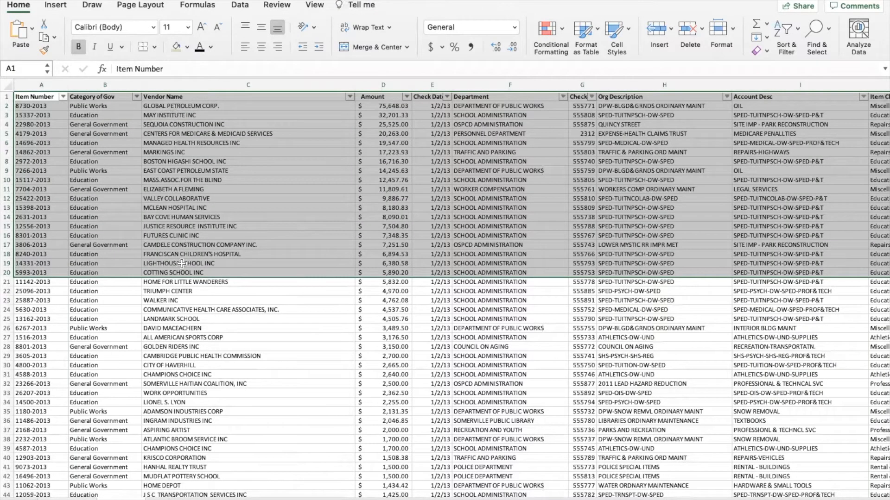
{"action": "scroll", "coordinate": [200, 262], "scroll_direction": "down", "scroll_amount": 5}
{"action": "scroll", "coordinate": [204, 325], "scroll_direction": "up", "scroll_amount": 5}
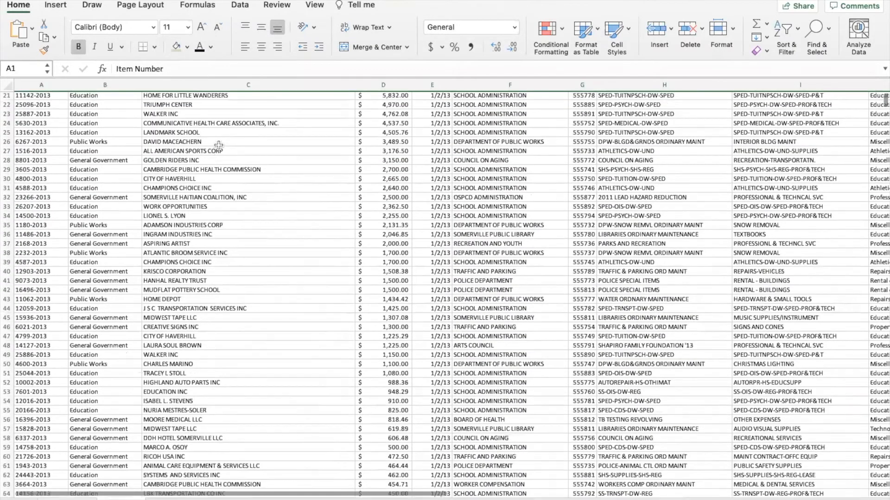
{"action": "scroll", "coordinate": [204, 380], "scroll_direction": "down", "scroll_amount": 5}
{"action": "scroll", "coordinate": [204, 380], "scroll_direction": "up", "scroll_amount": 5}
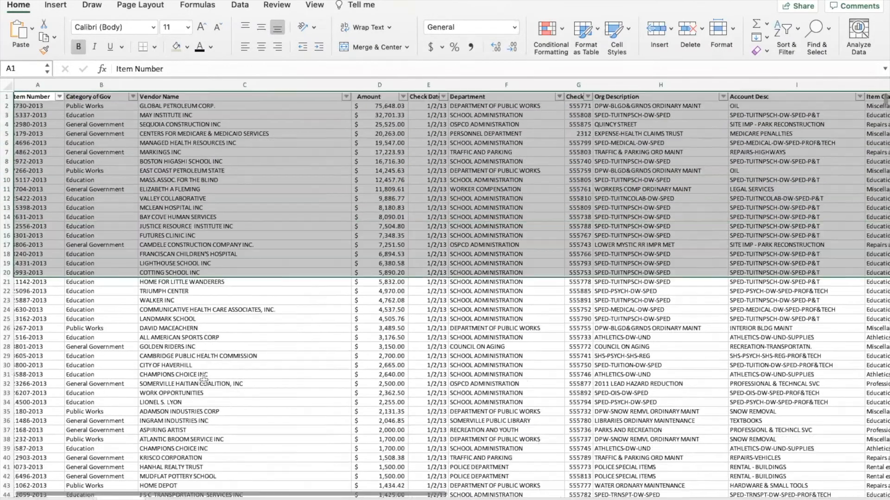
{"action": "scroll", "coordinate": [264, 224], "scroll_direction": "left", "scroll_amount": 2}
{"action": "left_click", "coordinate": [82, 498]}
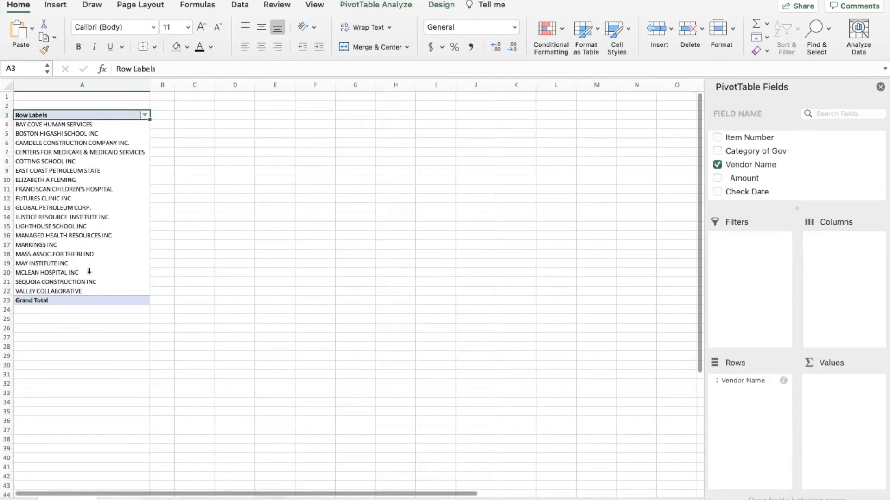
Step: Add the Amount field to the PivotTable as summed values for each vendor
{"action": "scroll", "coordinate": [721, 155], "scroll_direction": "down", "scroll_amount": 2}
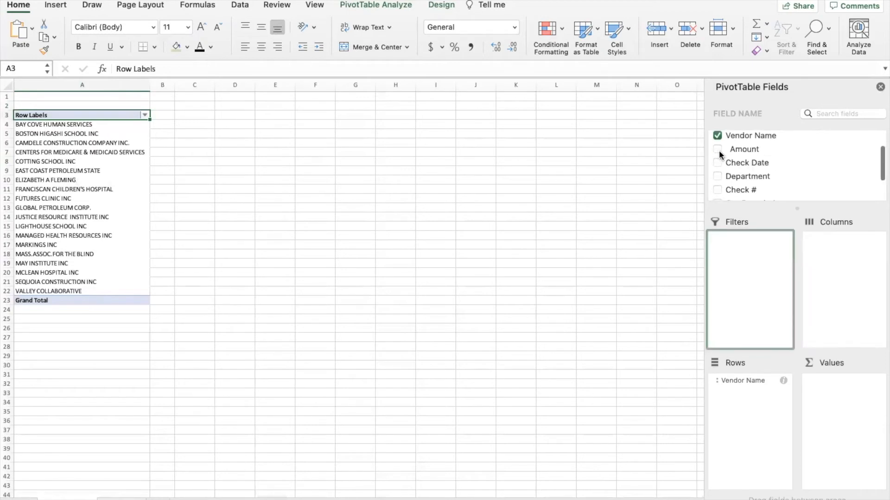
{"action": "left_click", "coordinate": [717, 150]}
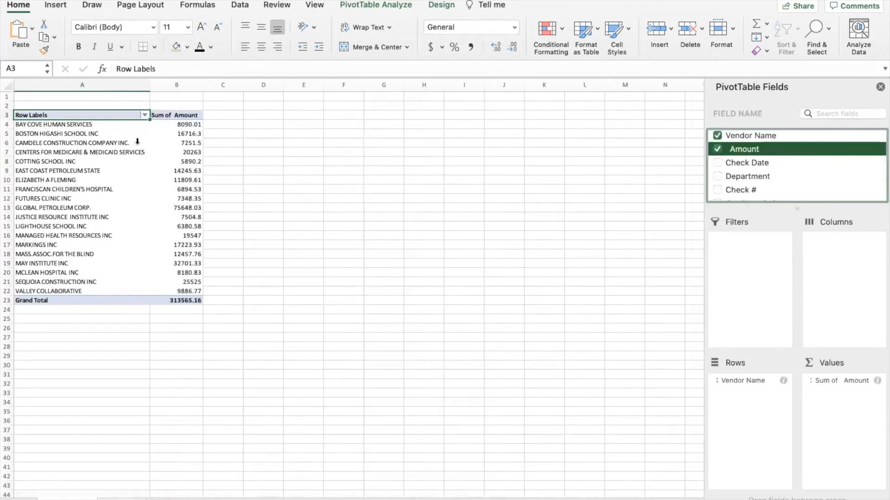
{"action": "left_click", "coordinate": [116, 126]}
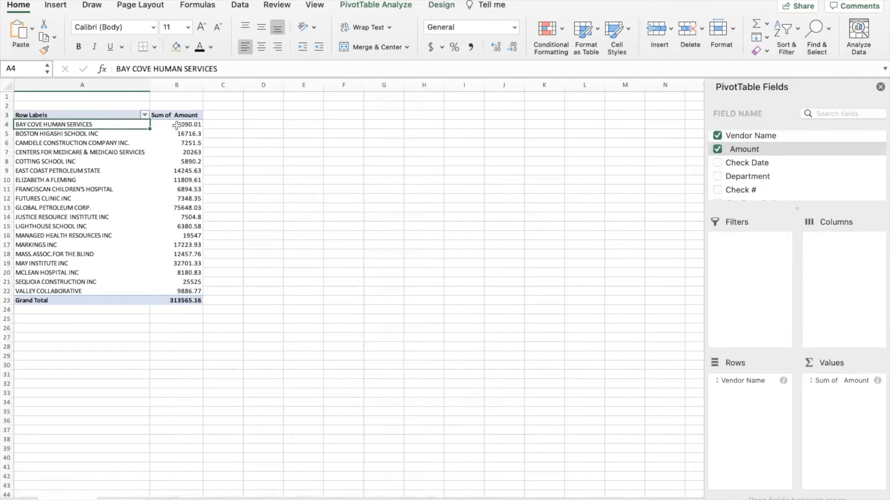
Step: Format the vendor amounts in B4:B22 with the dollar Accounting number format, leaving out the Grand Total
{"action": "left_click", "coordinate": [197, 125]}
{"action": "left_click_drag", "start_coordinate": [195, 124], "coordinate": [190, 293]}
{"action": "left_click", "coordinate": [432, 48]}
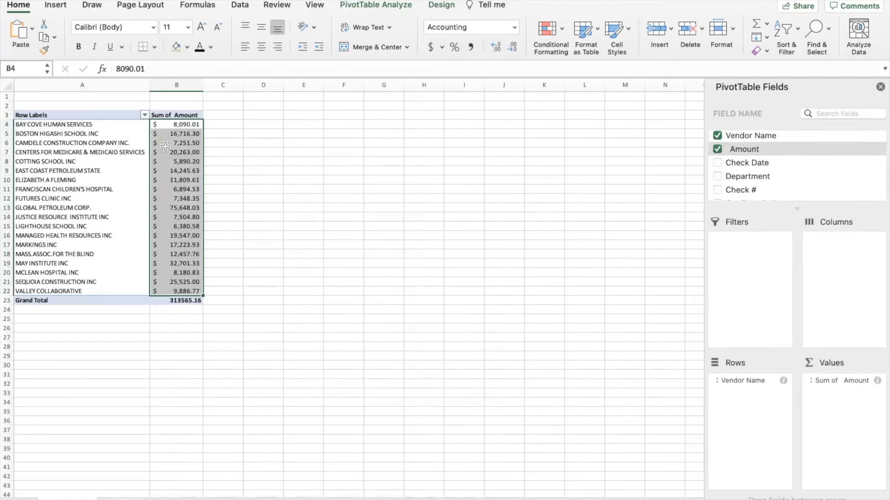
{"action": "left_click", "coordinate": [234, 170]}
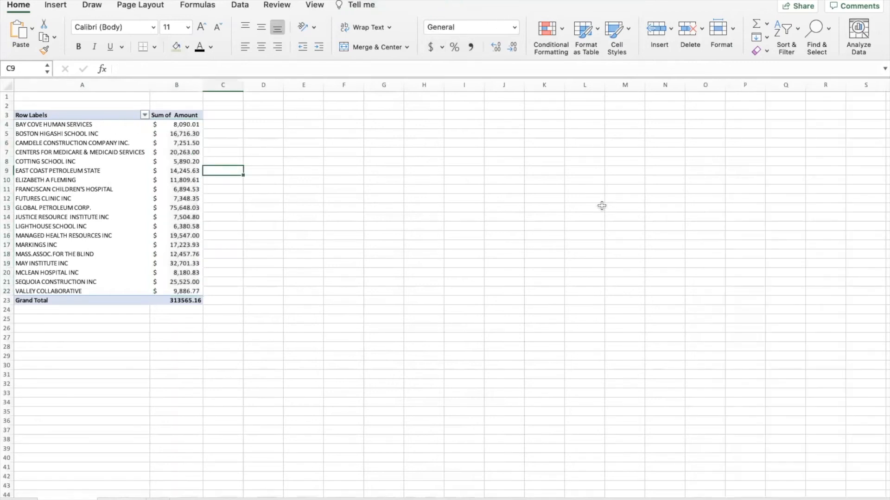
Step: Add the Item Class field to the PivotTable as a report filter
{"action": "left_click", "coordinate": [89, 150]}
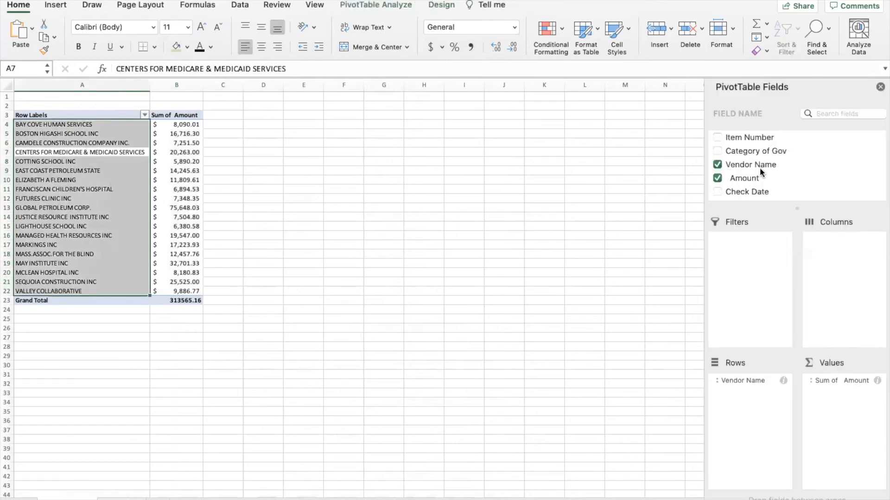
{"action": "scroll", "coordinate": [760, 173], "scroll_direction": "down", "scroll_amount": 2}
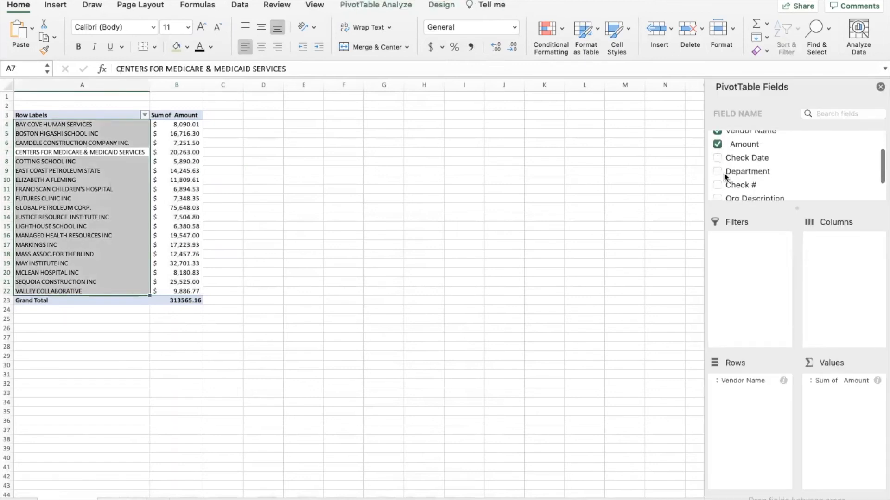
{"action": "scroll", "coordinate": [723, 178], "scroll_direction": "down", "scroll_amount": 2}
{"action": "left_click", "coordinate": [717, 194]}
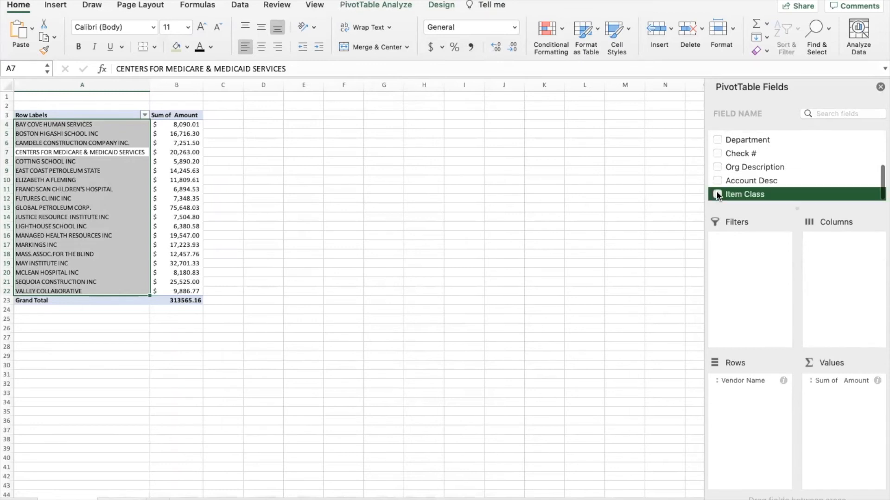
{"action": "left_click_drag", "start_coordinate": [844, 393], "coordinate": [762, 245]}
Step: Filter the PivotTable by Item Class to Education-related only, excluding both Miscellaneous line items and Repairs and maintenance
{"action": "left_click", "coordinate": [197, 97]}
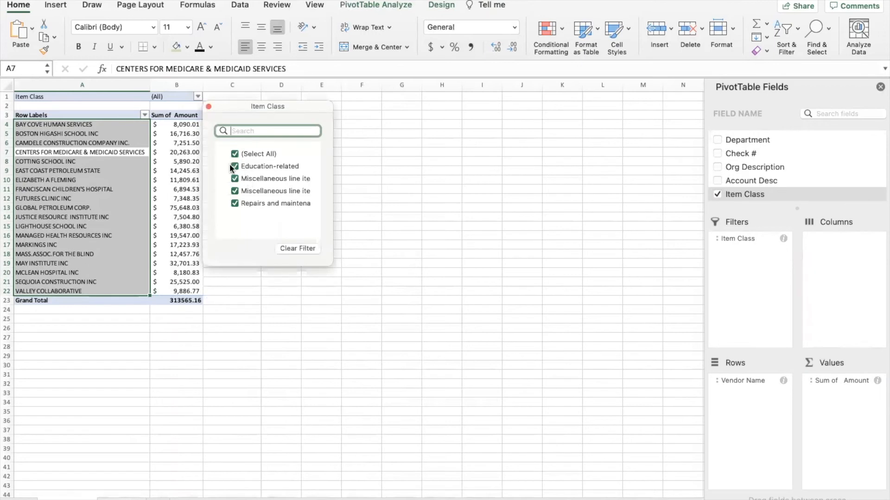
{"action": "left_click", "coordinate": [235, 180]}
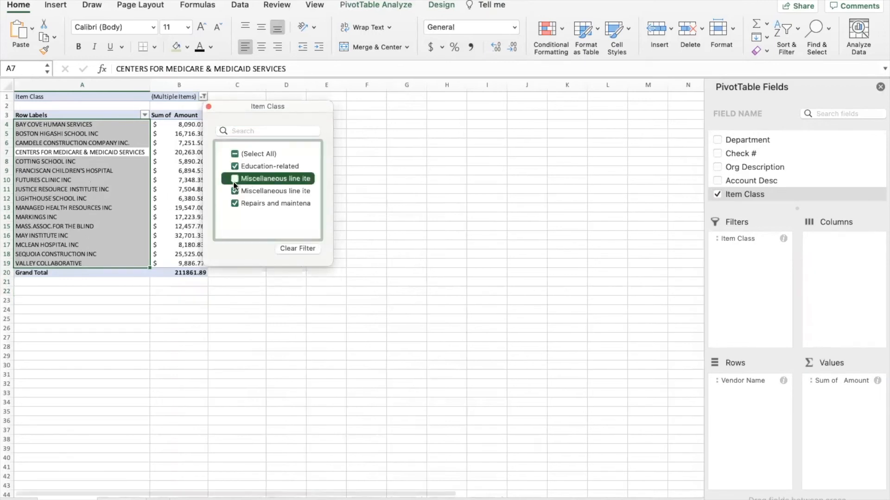
{"action": "left_click", "coordinate": [235, 204]}
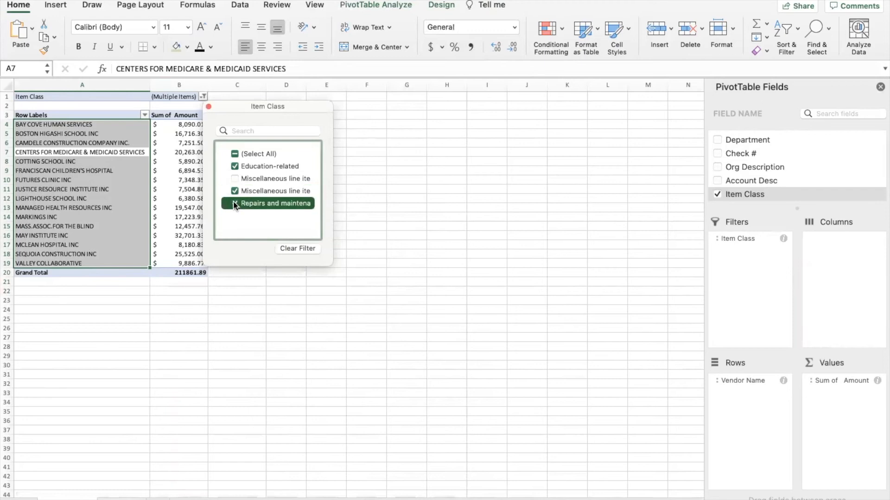
{"action": "left_click", "coordinate": [235, 191]}
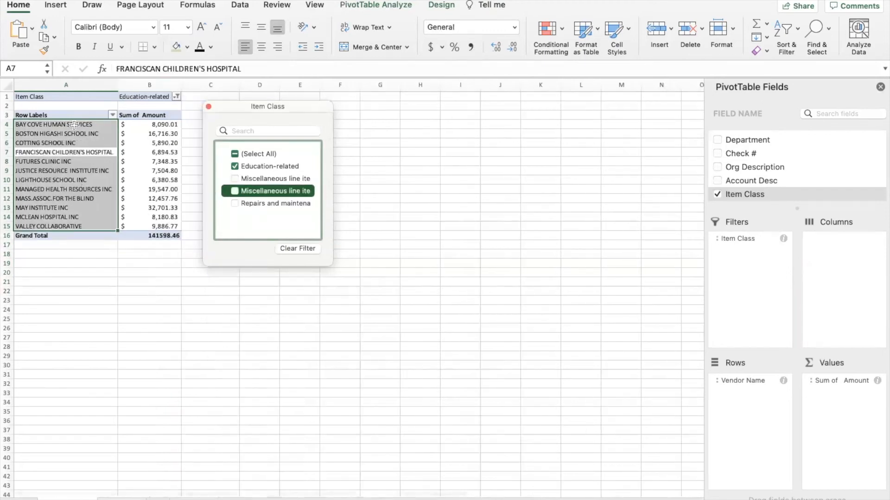
Step: Include the Repairs and maintenance class and both Miscellaneous classes in the Item Class filter again and close it
{"action": "left_click", "coordinate": [234, 204]}
{"action": "left_click", "coordinate": [233, 191]}
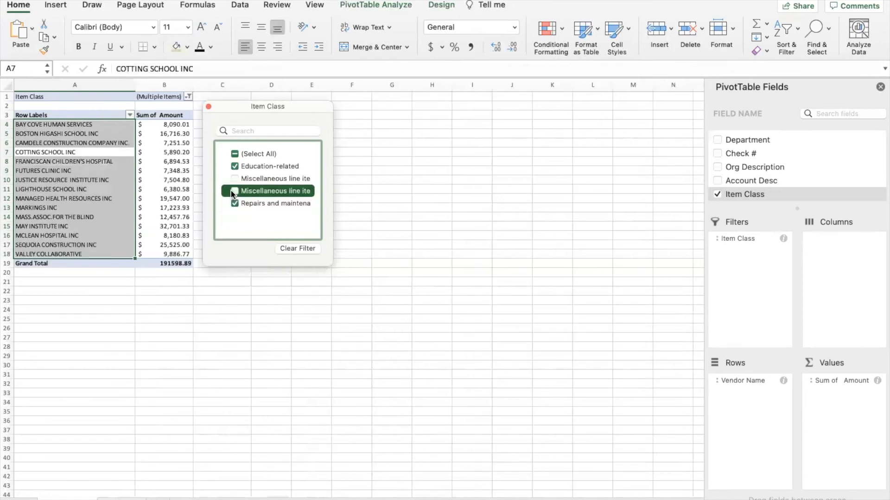
{"action": "left_click", "coordinate": [233, 179]}
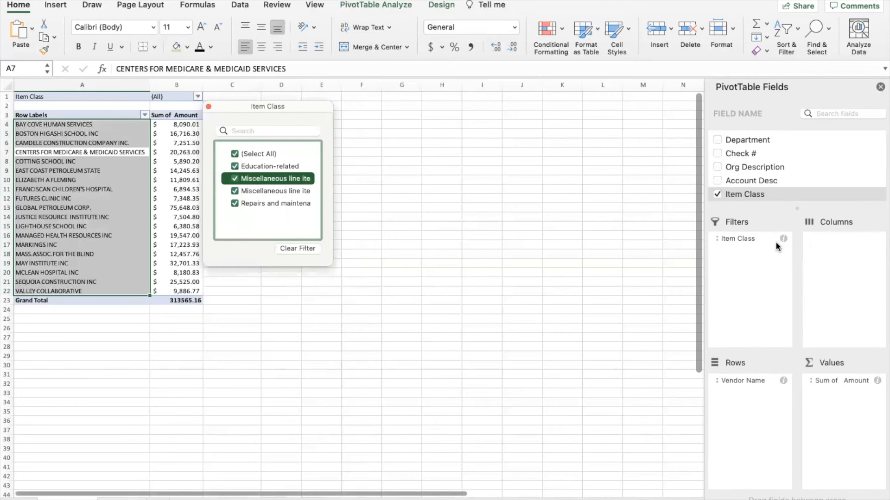
{"action": "left_click", "coordinate": [210, 107]}
Step: Add the Department field to the PivotTable as column labels
{"action": "scroll", "coordinate": [797, 182], "scroll_direction": "up", "scroll_amount": 2}
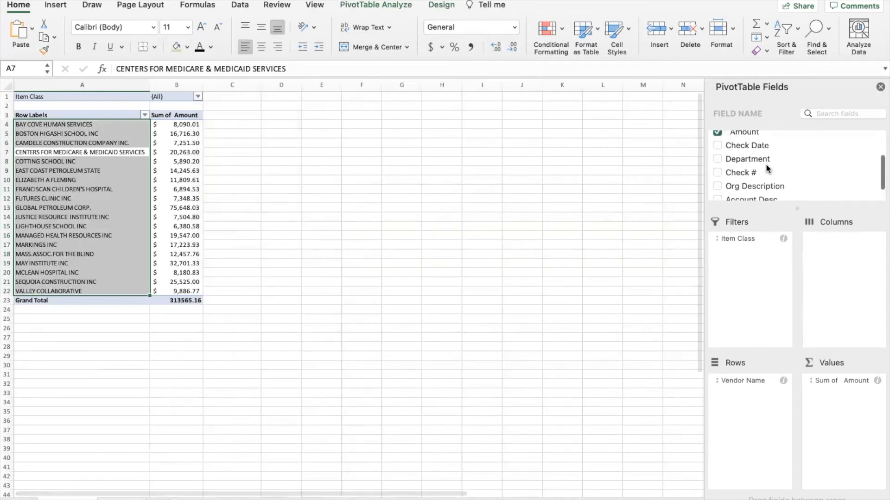
{"action": "scroll", "coordinate": [767, 169], "scroll_direction": "up", "scroll_amount": 1}
{"action": "left_click_drag", "start_coordinate": [758, 174], "coordinate": [854, 270]}
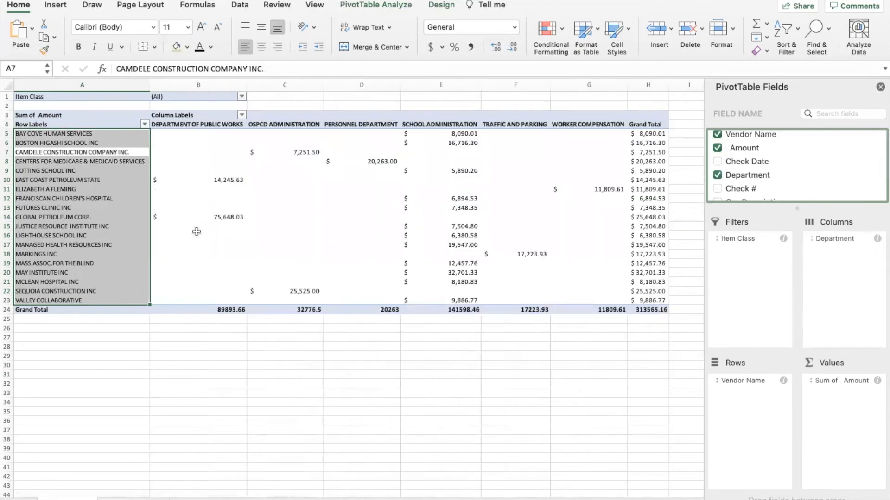
Step: Examine the vendor rows, the department column headers and the School Administration amount for Bay Cove Human Services
{"action": "left_click", "coordinate": [86, 143]}
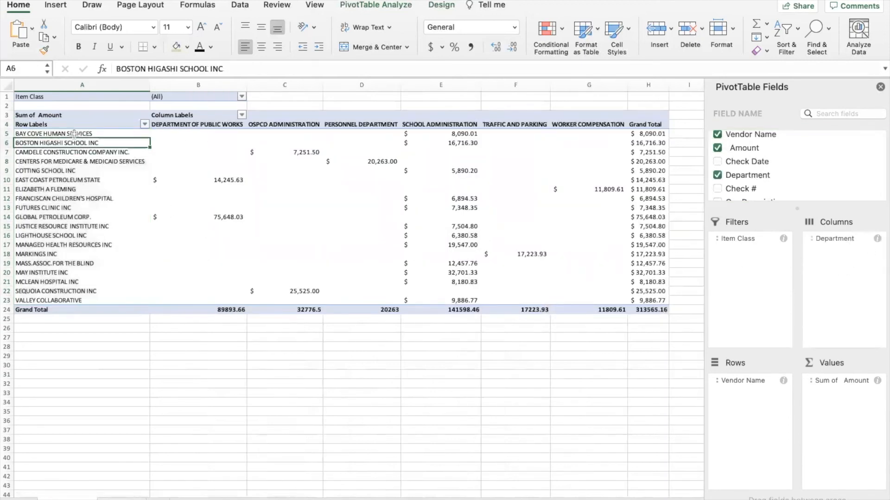
{"action": "left_click", "coordinate": [220, 125]}
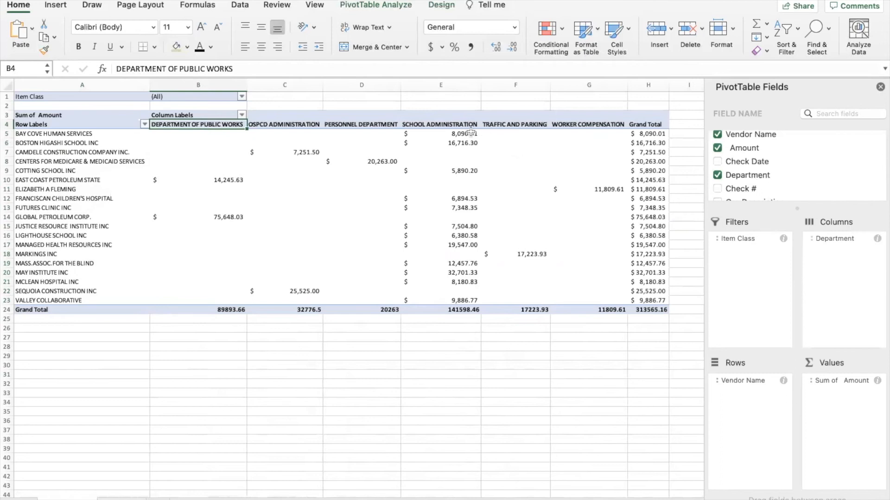
{"action": "left_click", "coordinate": [456, 133]}
{"action": "left_click", "coordinate": [99, 131]}
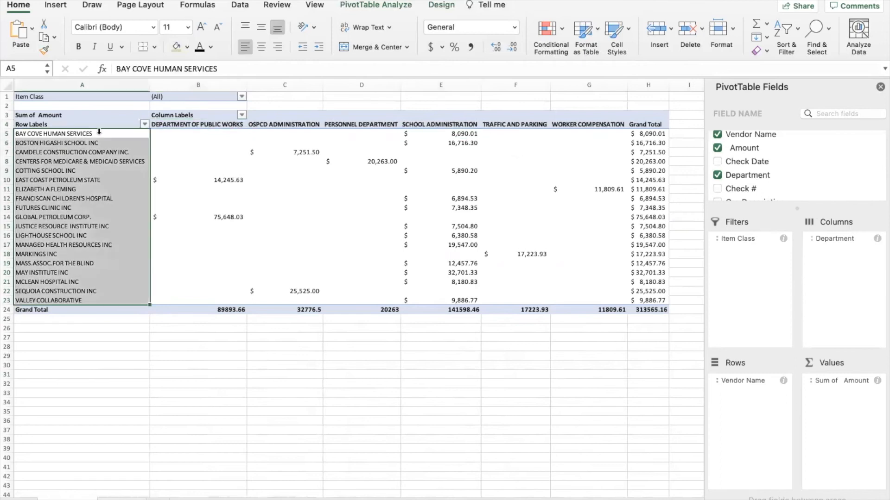
{"action": "left_click", "coordinate": [457, 134]}
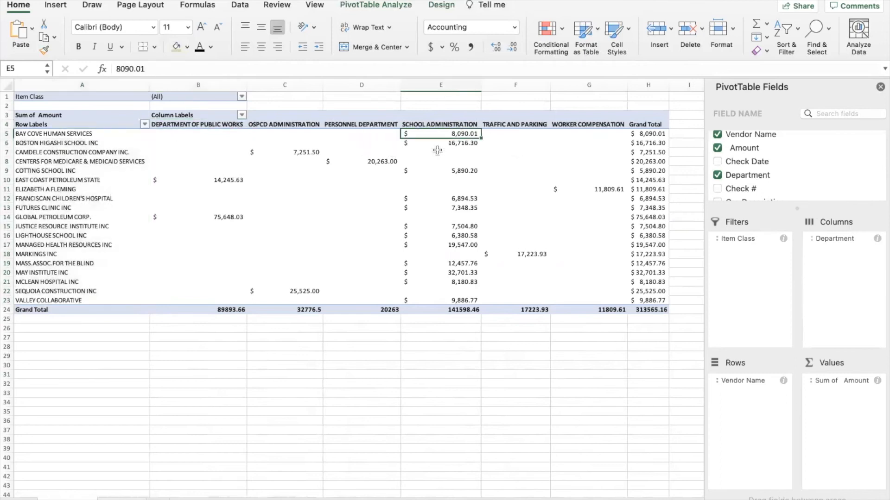
{"action": "scroll", "coordinate": [377, 234], "scroll_direction": "right", "scroll_amount": 1}
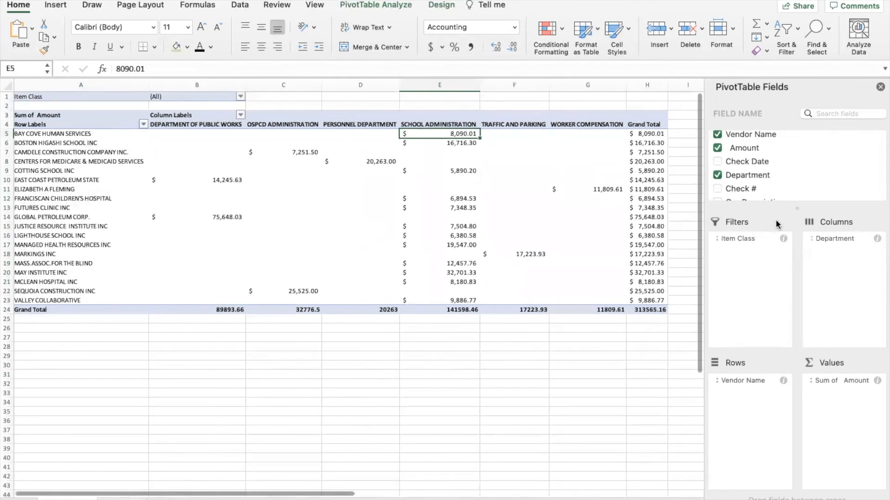
Step: Try adding the Org Description field to the PivotTable, and remove it from the values again
{"action": "scroll", "coordinate": [777, 172], "scroll_direction": "down", "scroll_amount": 3}
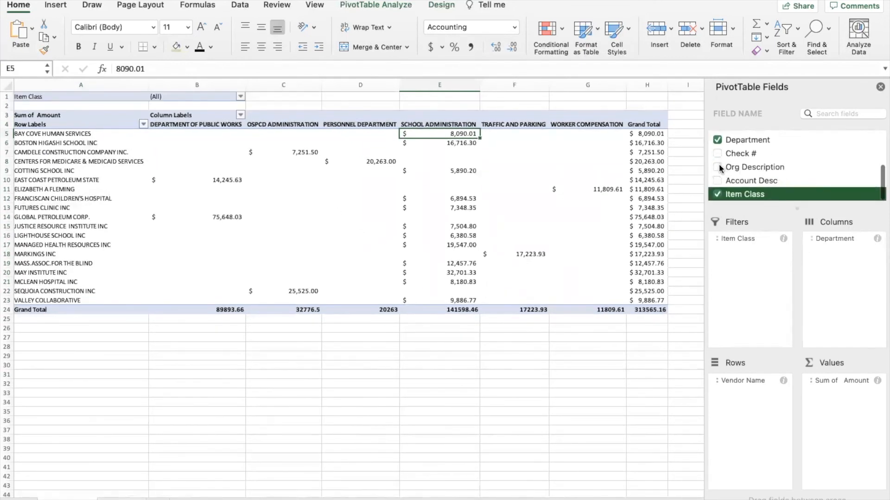
{"action": "left_click", "coordinate": [717, 166]}
{"action": "scroll", "coordinate": [546, 213], "scroll_direction": "right", "scroll_amount": 2}
{"action": "scroll", "coordinate": [546, 214], "scroll_direction": "left", "scroll_amount": 2}
{"action": "scroll", "coordinate": [548, 300], "scroll_direction": "right", "scroll_amount": 3}
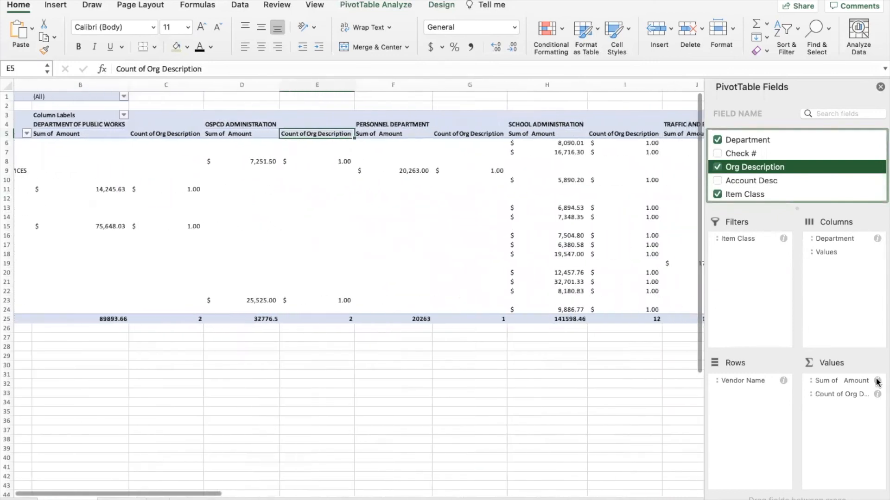
{"action": "left_click_drag", "start_coordinate": [850, 395], "coordinate": [825, 155]}
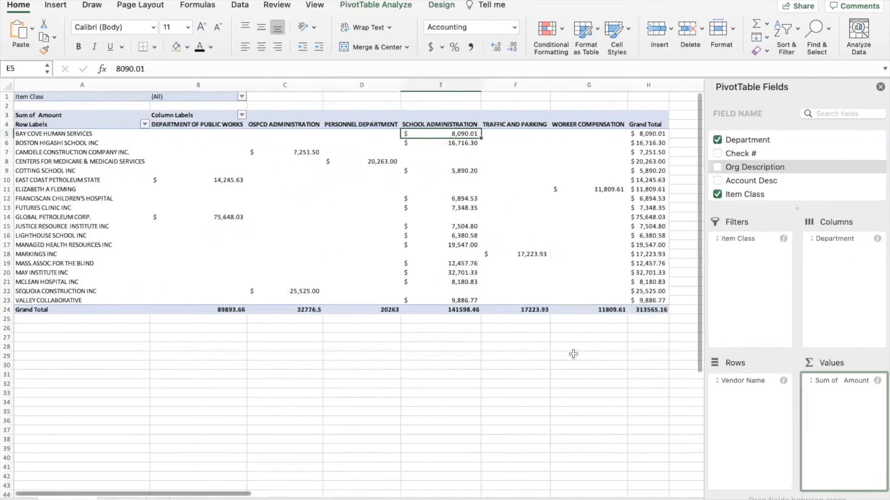
Step: Change the summary function of the Amount value field to Count
{"action": "left_click", "coordinate": [877, 380]}
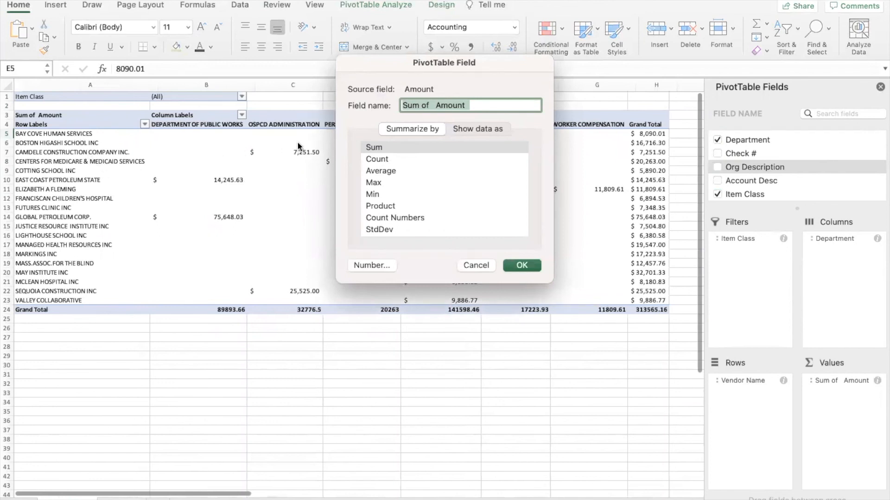
{"action": "left_click", "coordinate": [376, 158]}
{"action": "left_click", "coordinate": [517, 266]}
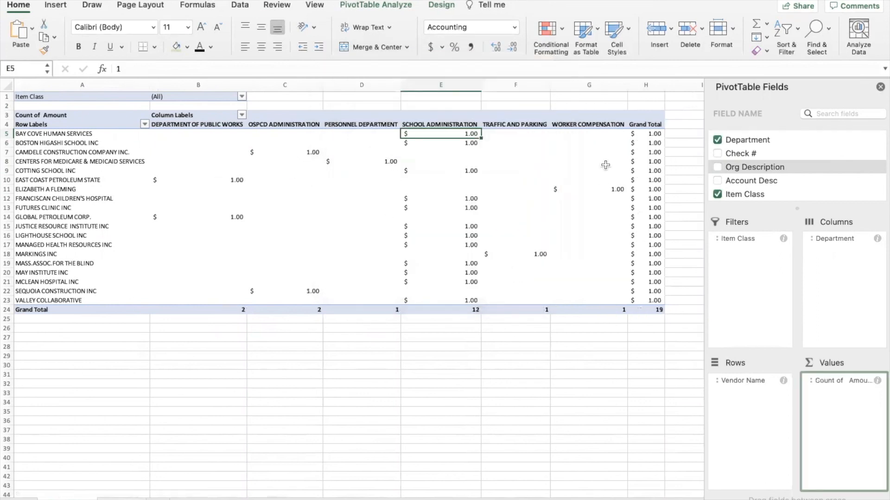
Step: Look through the other summary functions for the Amount value field, including Max, and set it to Sum
{"action": "left_click", "coordinate": [878, 381]}
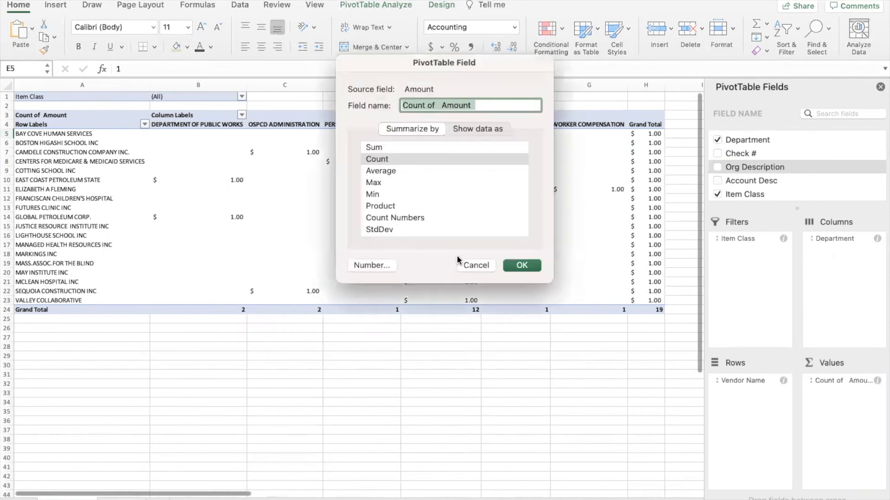
{"action": "left_click", "coordinate": [379, 183]}
{"action": "scroll", "coordinate": [388, 207], "scroll_direction": "down", "scroll_amount": 2}
{"action": "scroll", "coordinate": [387, 207], "scroll_direction": "up", "scroll_amount": 1}
{"action": "scroll", "coordinate": [387, 207], "scroll_direction": "down", "scroll_amount": 1}
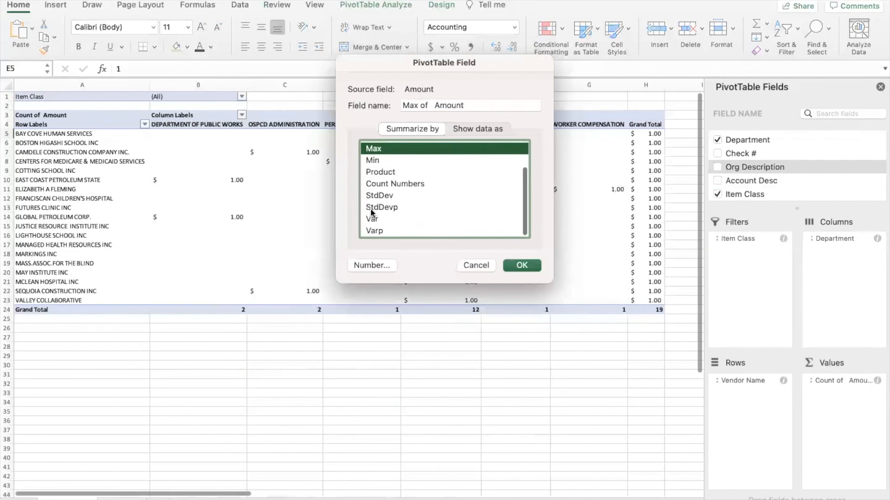
{"action": "scroll", "coordinate": [371, 213], "scroll_direction": "up", "scroll_amount": 3}
{"action": "left_click", "coordinate": [376, 147]}
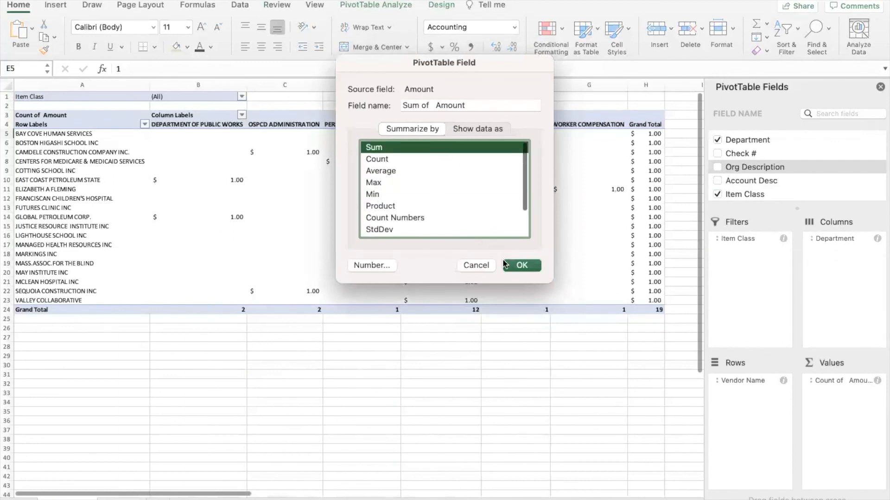
{"action": "left_click", "coordinate": [521, 265]}
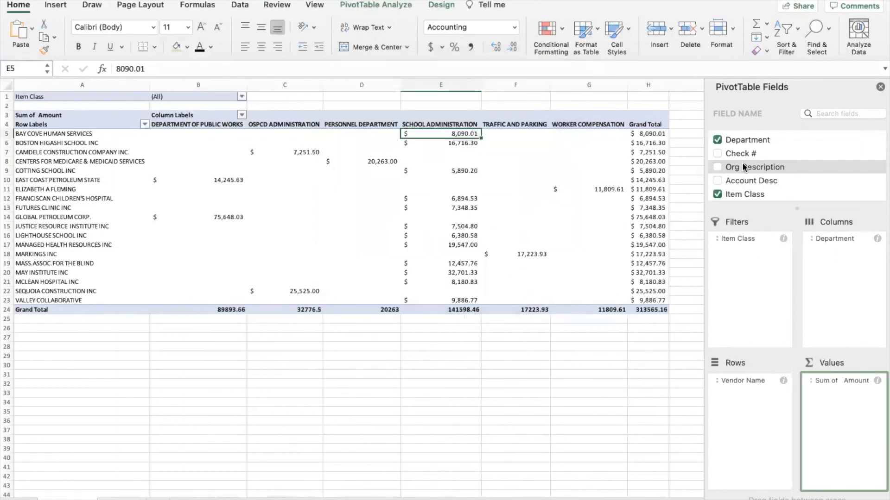
{"action": "scroll", "coordinate": [743, 166], "scroll_direction": "down", "scroll_amount": 1}
{"action": "scroll", "coordinate": [743, 165], "scroll_direction": "up", "scroll_amount": 5}
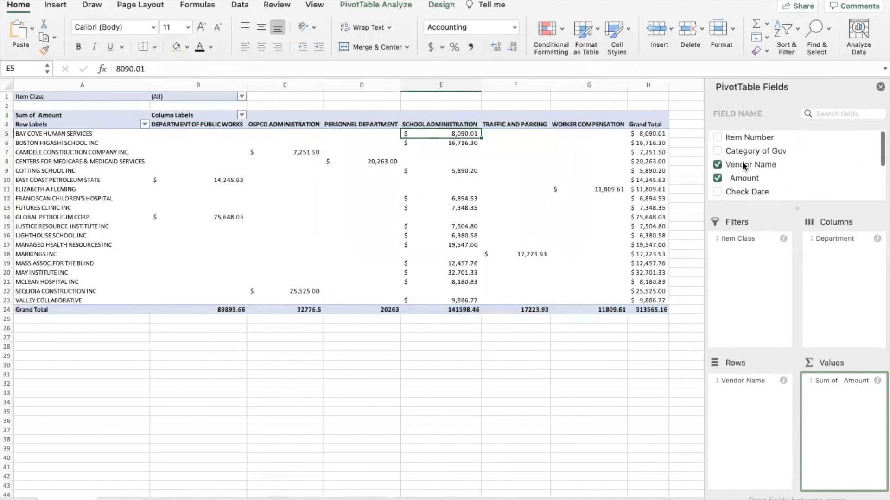